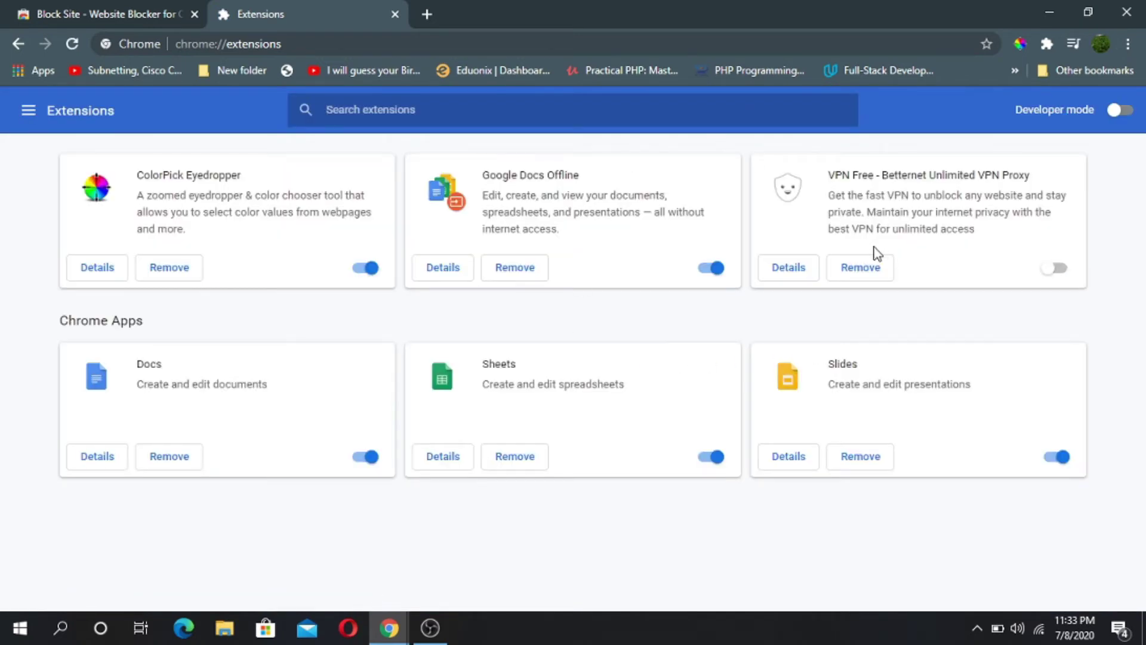
# Open the Chrome Web Store from the extensions page and search it for "block sities".
pyautogui.click(29, 113)
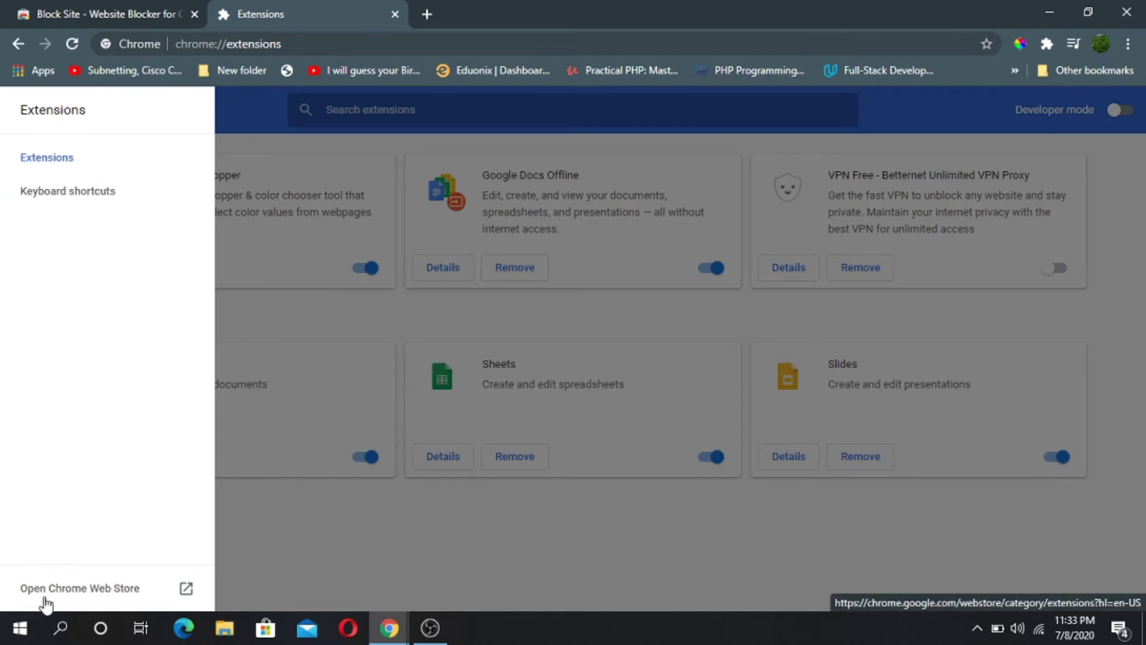
pyautogui.click(90, 591)
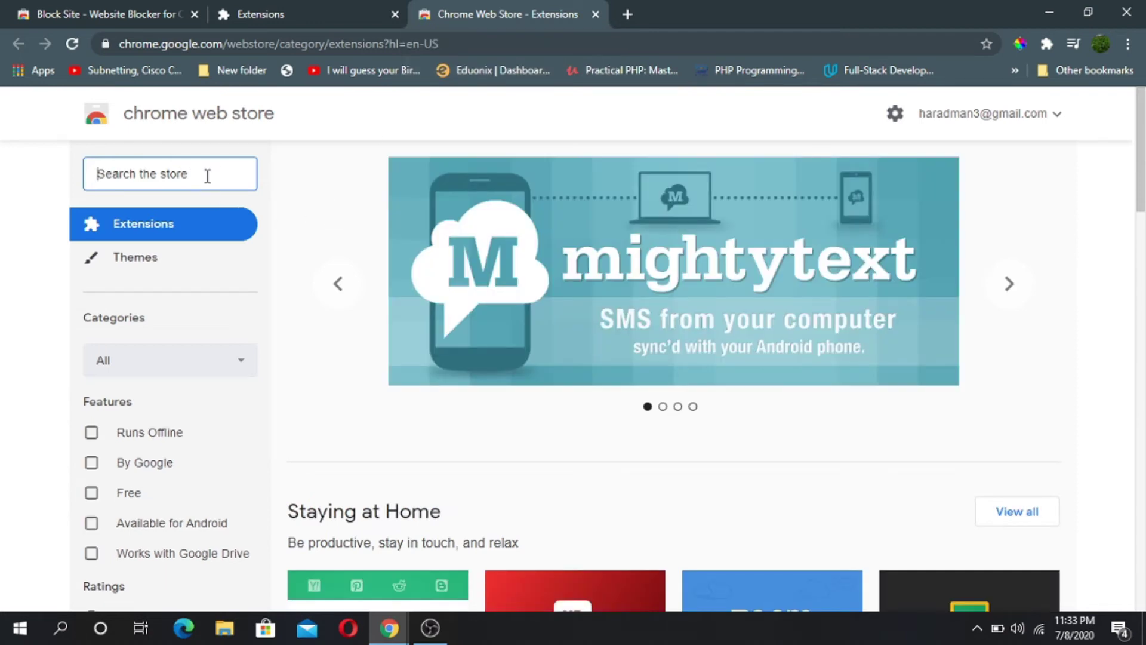
pyautogui.write('block sit')
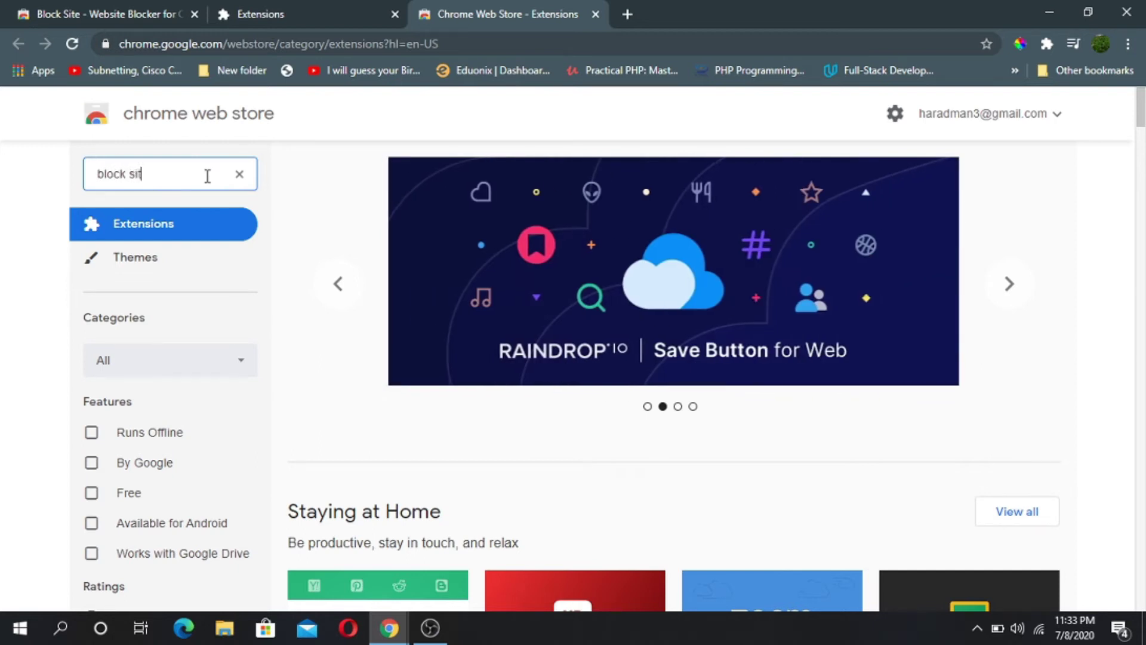
pyautogui.write('ies')
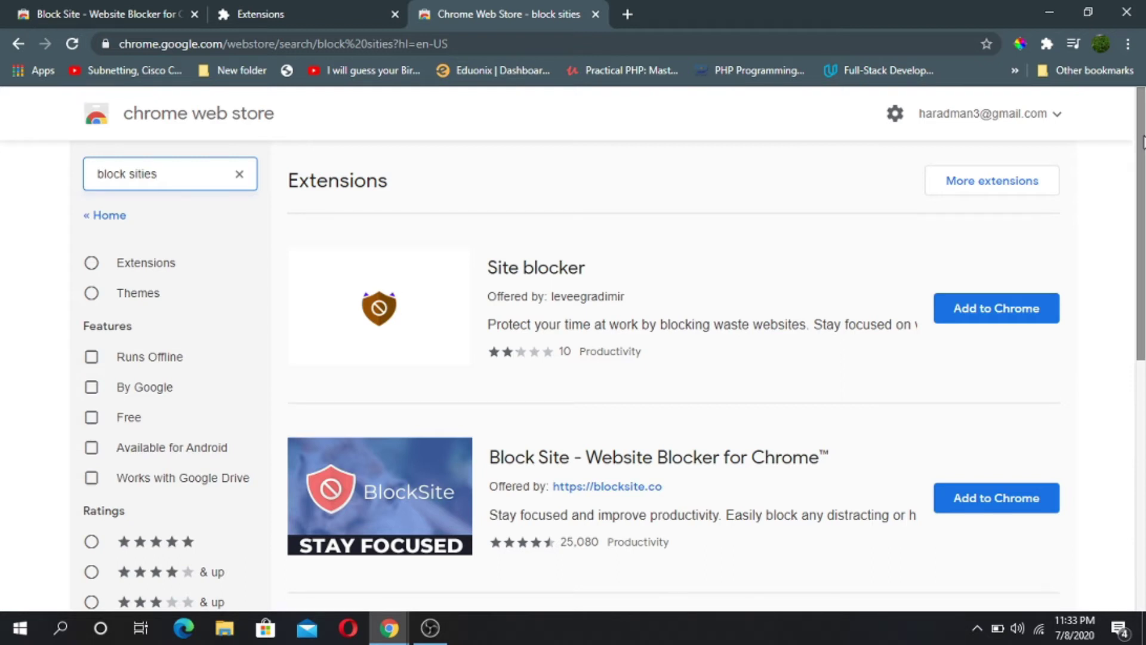
# Install the "Block Site - Website Blocker for Chrome" extension and accept its data access request, dismissing the introductory hint.
pyautogui.scroll(-3, 1055, 296)
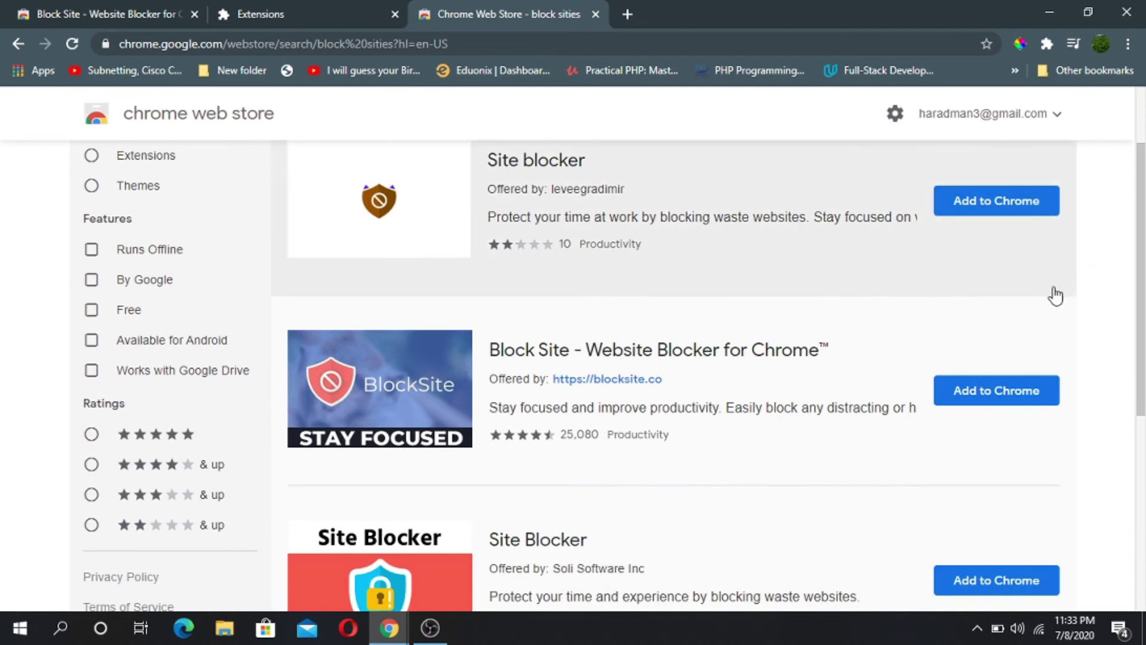
pyautogui.click(962, 404)
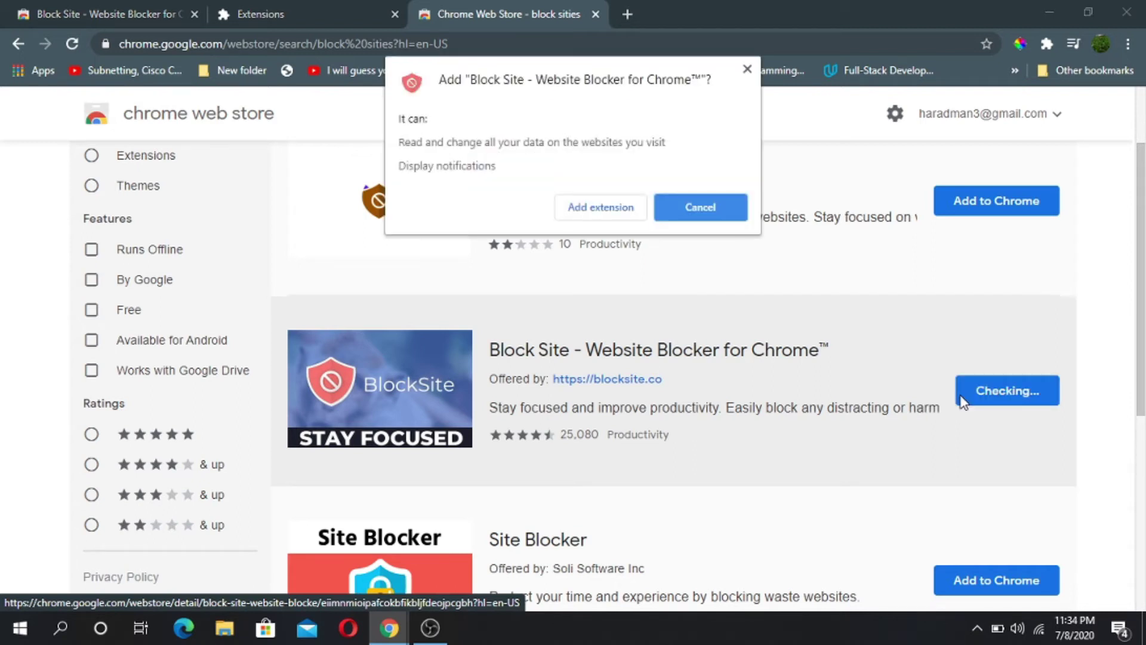
pyautogui.click(598, 209)
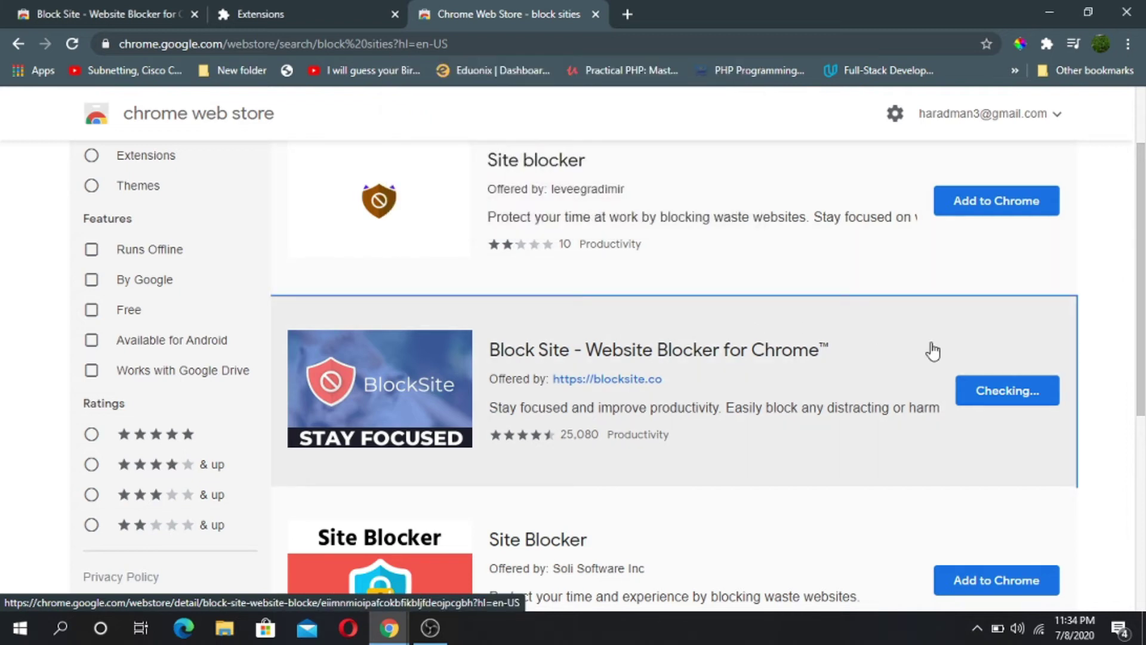
pyautogui.scroll(-1, 656, 358)
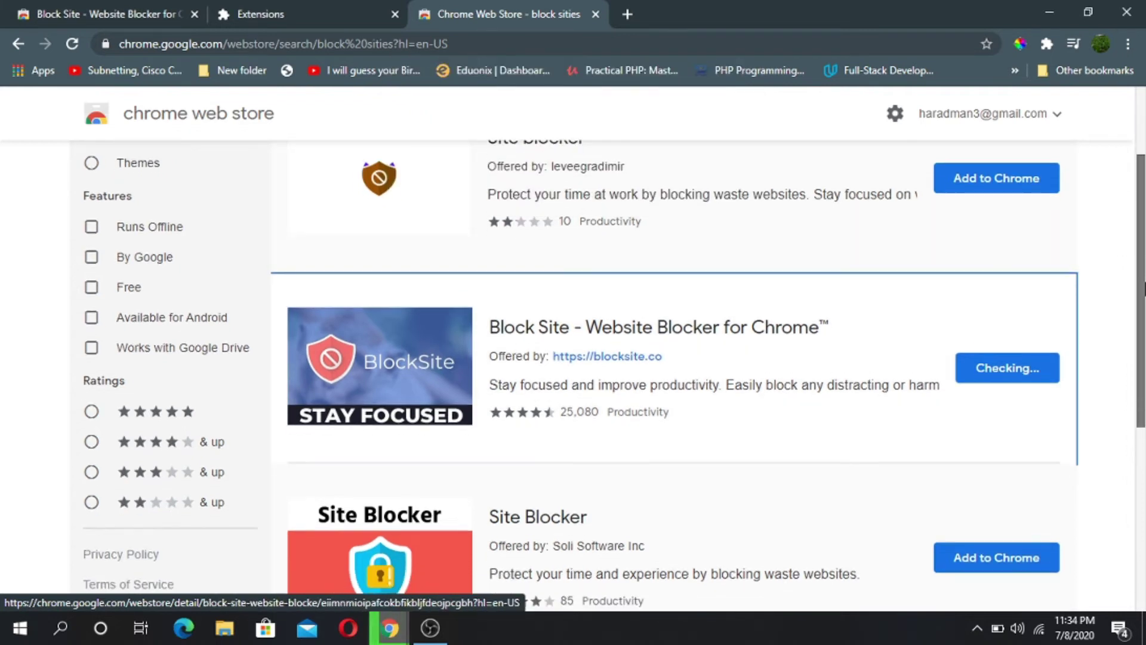
pyautogui.moveTo(76, 582); pyautogui.dragTo(677, 248)
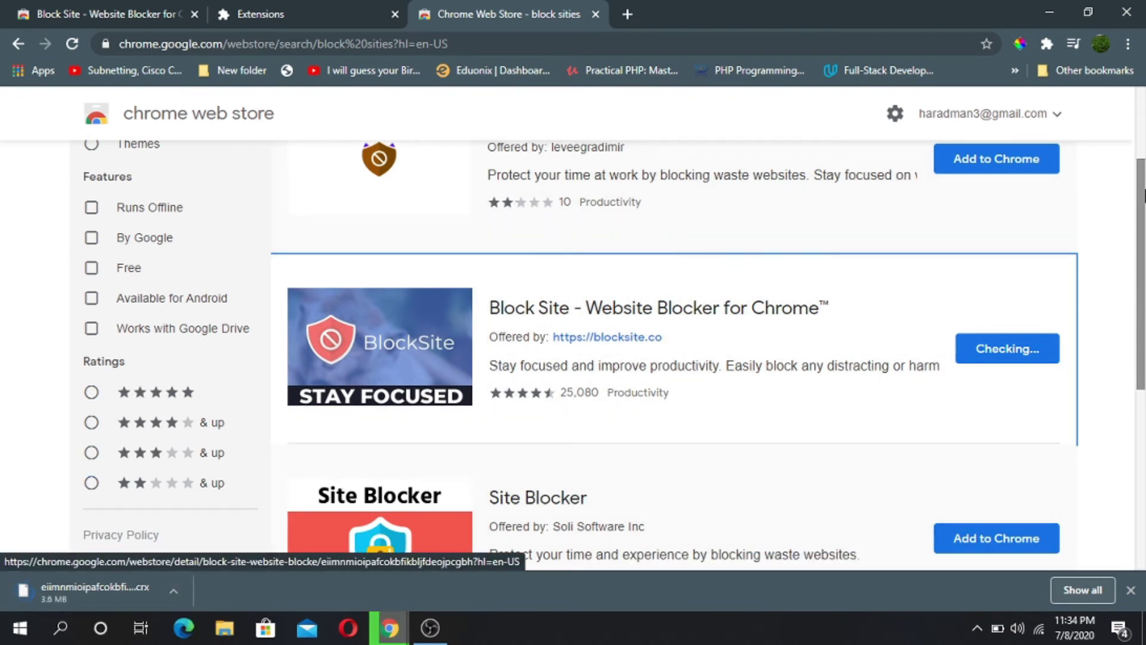
pyautogui.scroll(1, 1144, 179)
pyautogui.moveTo(1144, 171); pyautogui.dragTo(1144, 161)
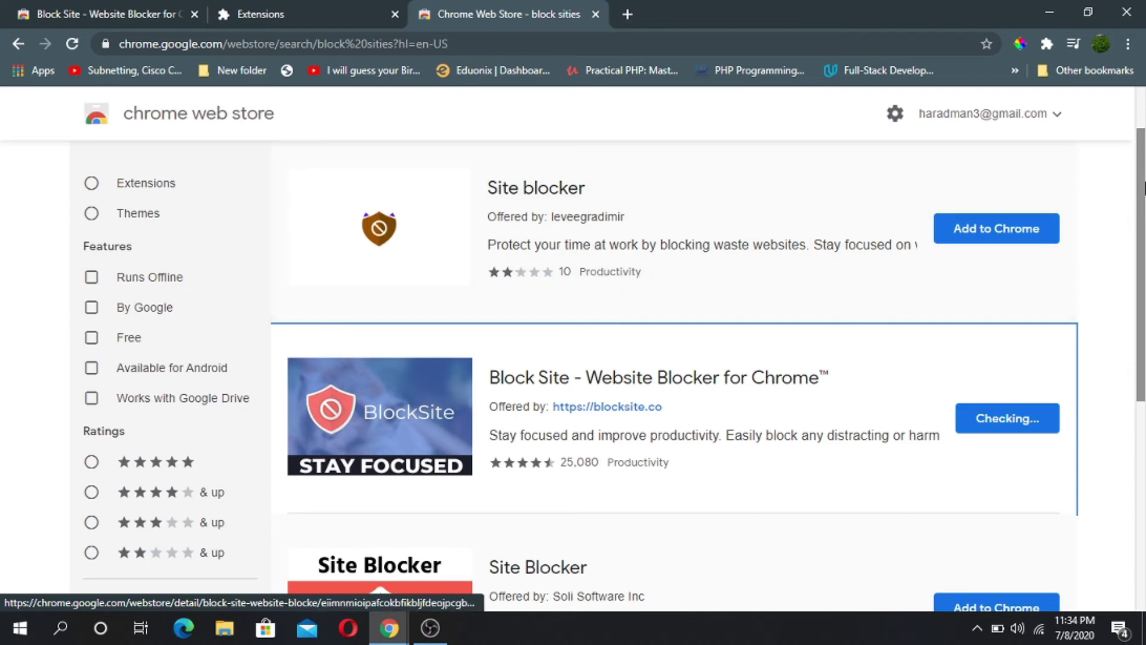
pyautogui.scroll(-1, 1144, 226)
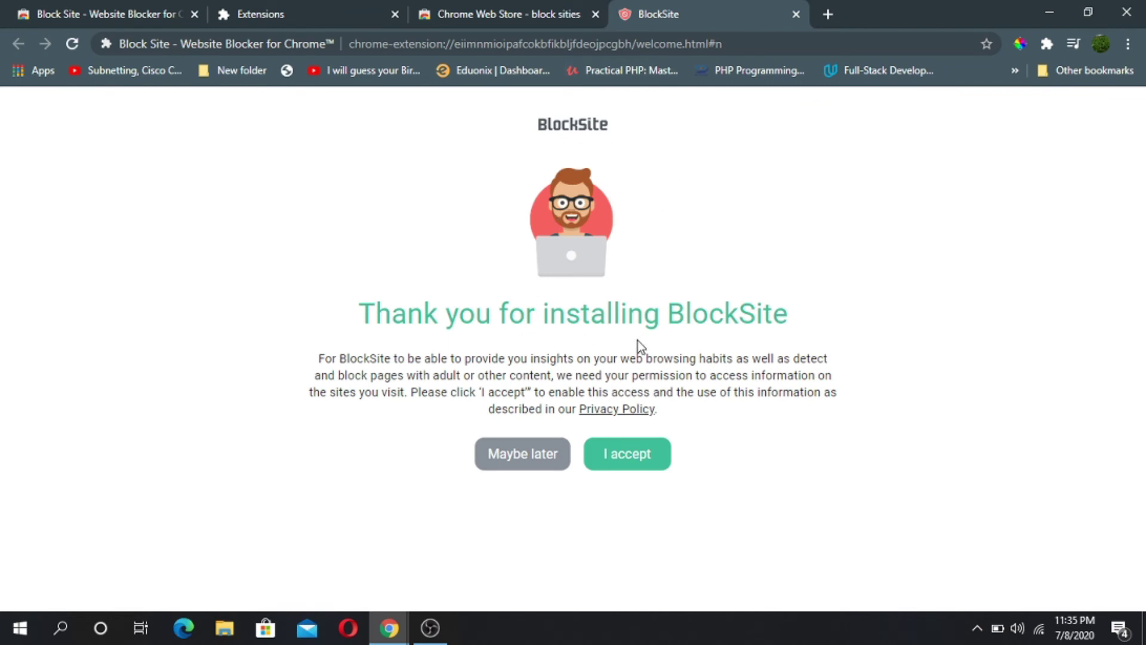
pyautogui.click(623, 463)
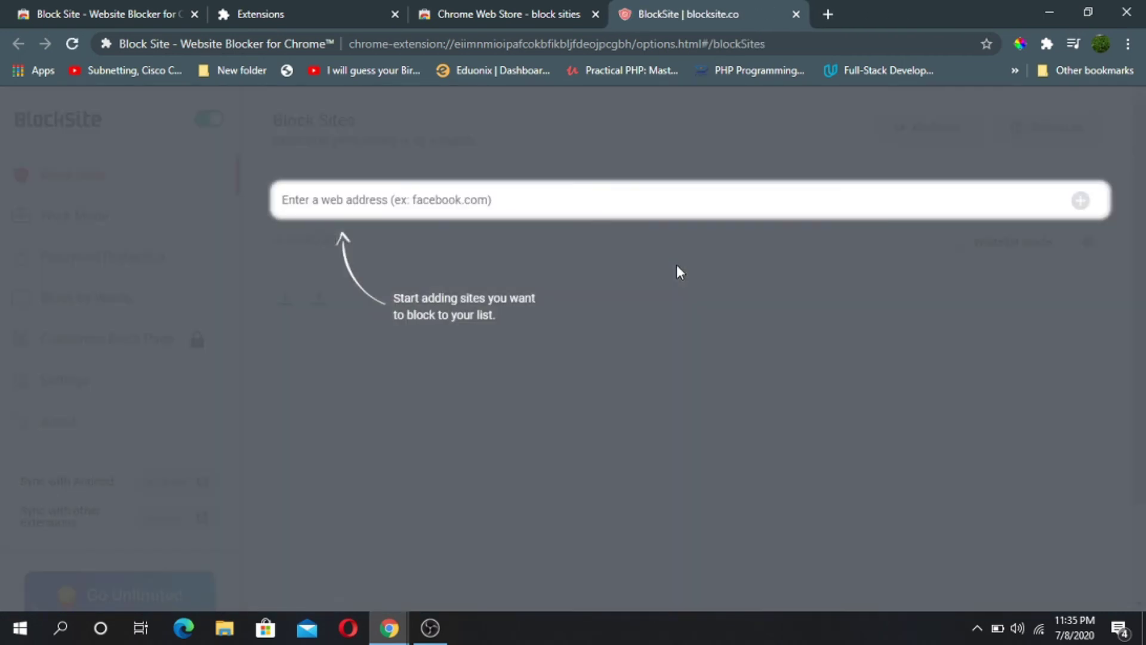
pyautogui.click(411, 283)
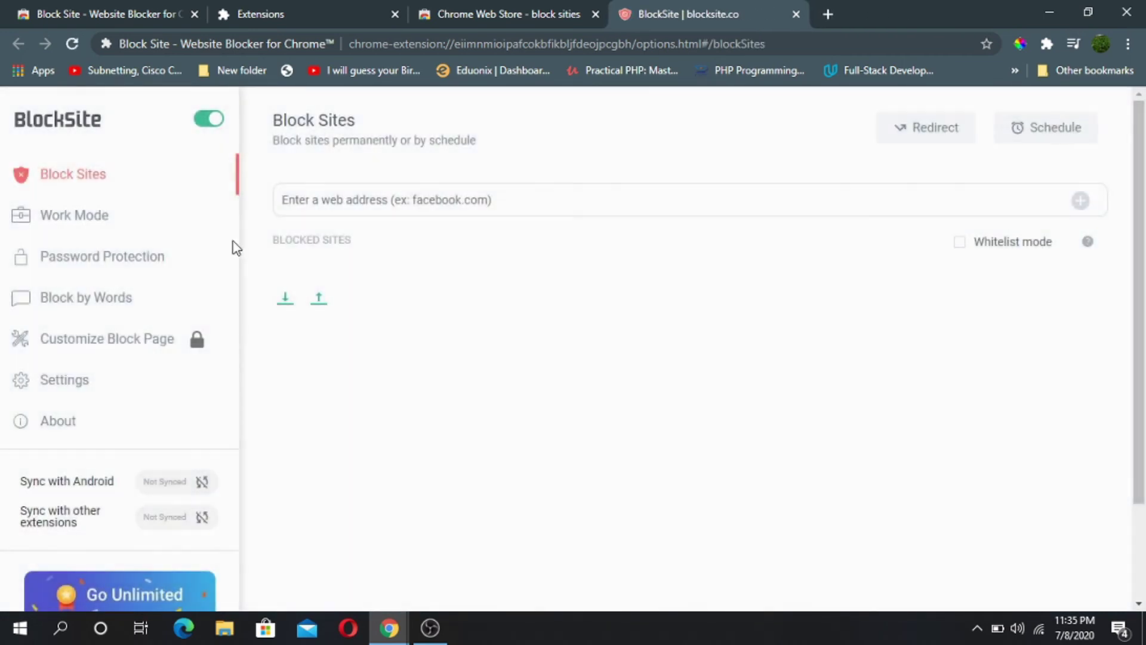
pyautogui.click(326, 205)
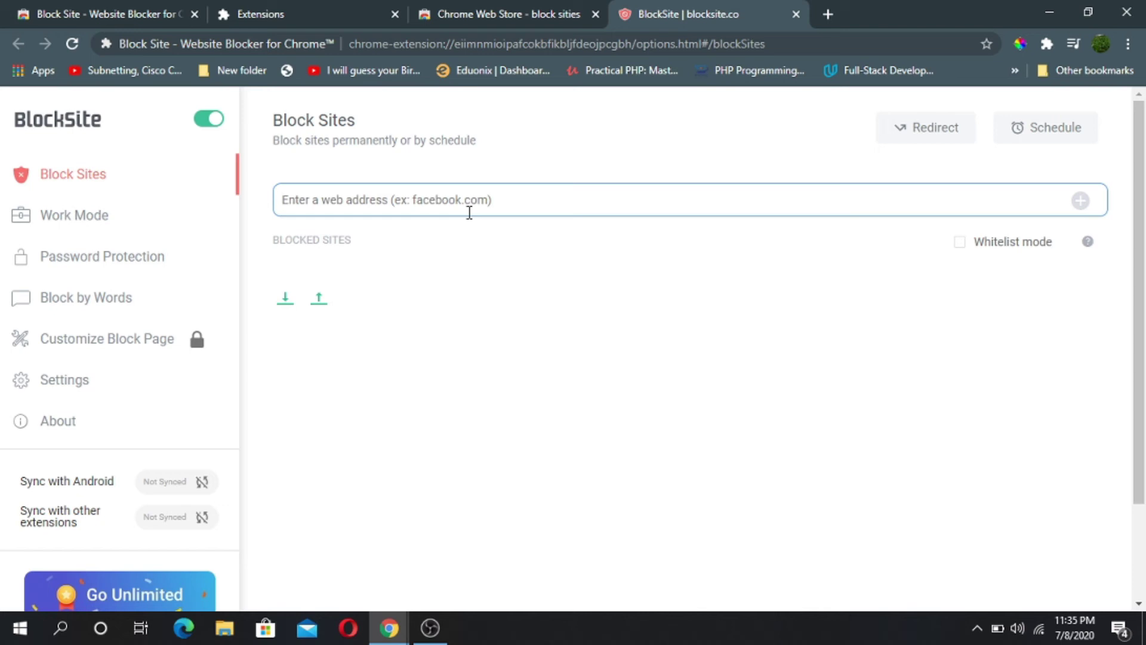
pyautogui.write('faceboo')
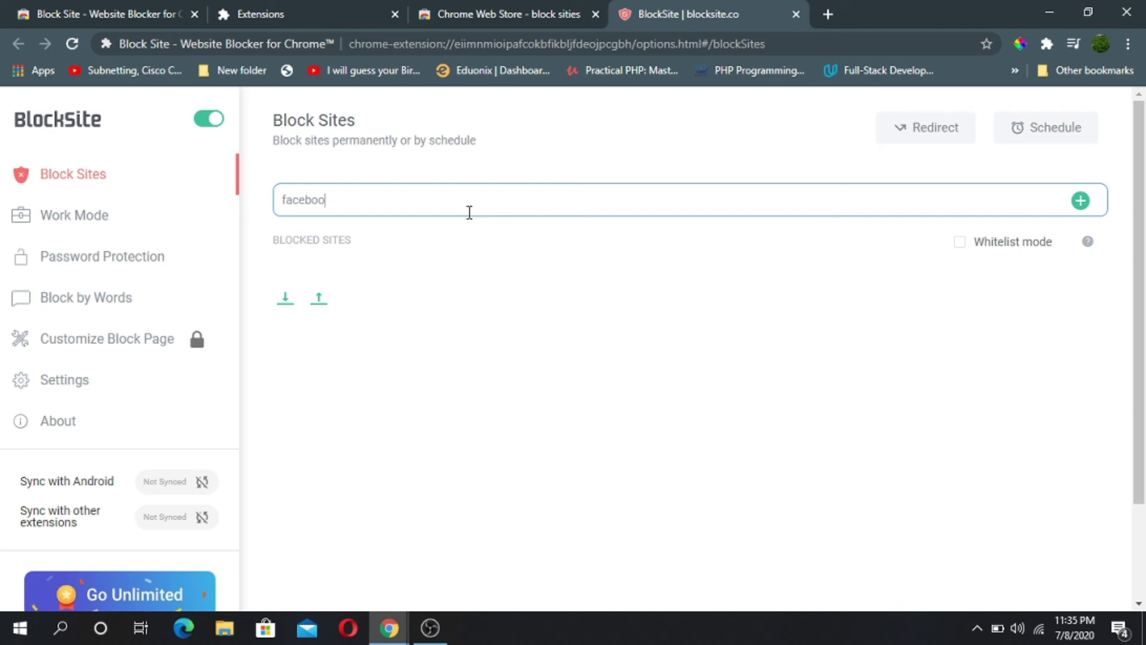
pyautogui.write('k')
pyautogui.press('Left')
pyautogui.press('Left')
pyautogui.press('Left')
pyautogui.press('Left')
pyautogui.press('Left')
pyautogui.press('Left')
pyautogui.press('Left')
pyautogui.press('Left')
pyautogui.write('www.facebook.com')
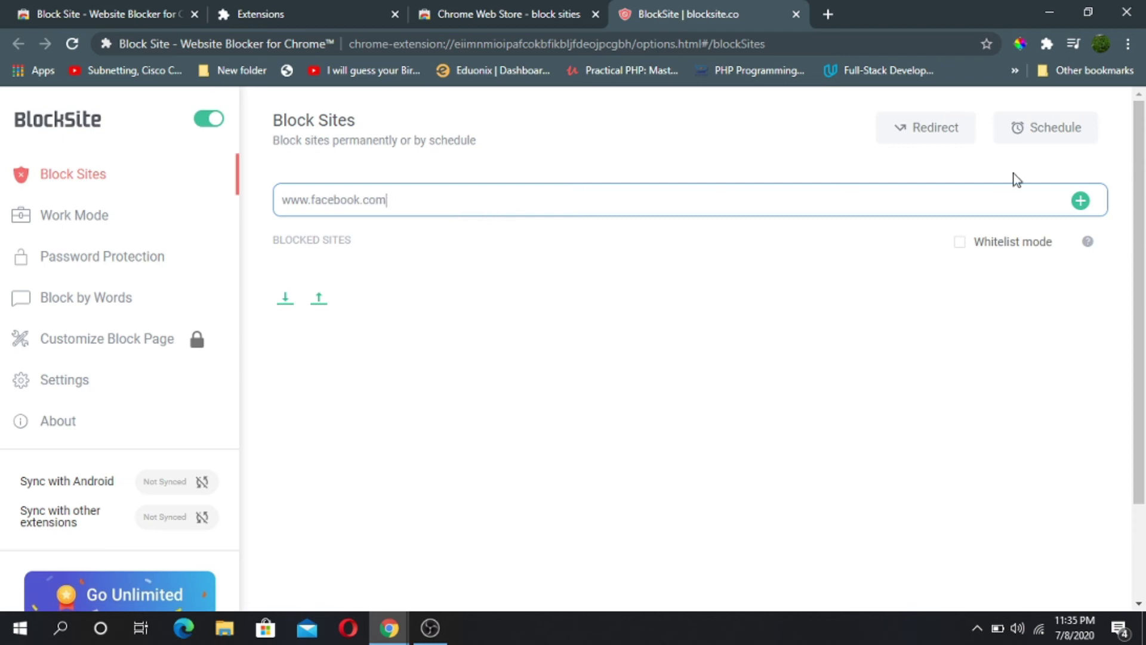
pyautogui.click(1081, 202)
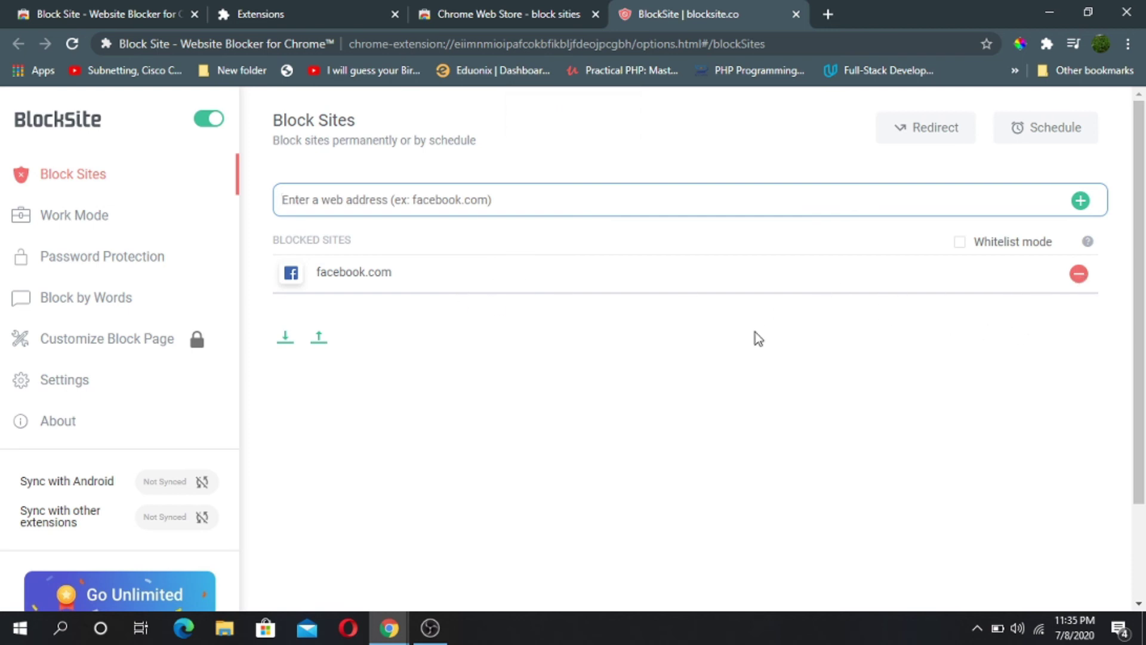
# Open Facebook in a new browser tab to test whether the site is blocked.
pyautogui.click(826, 7)
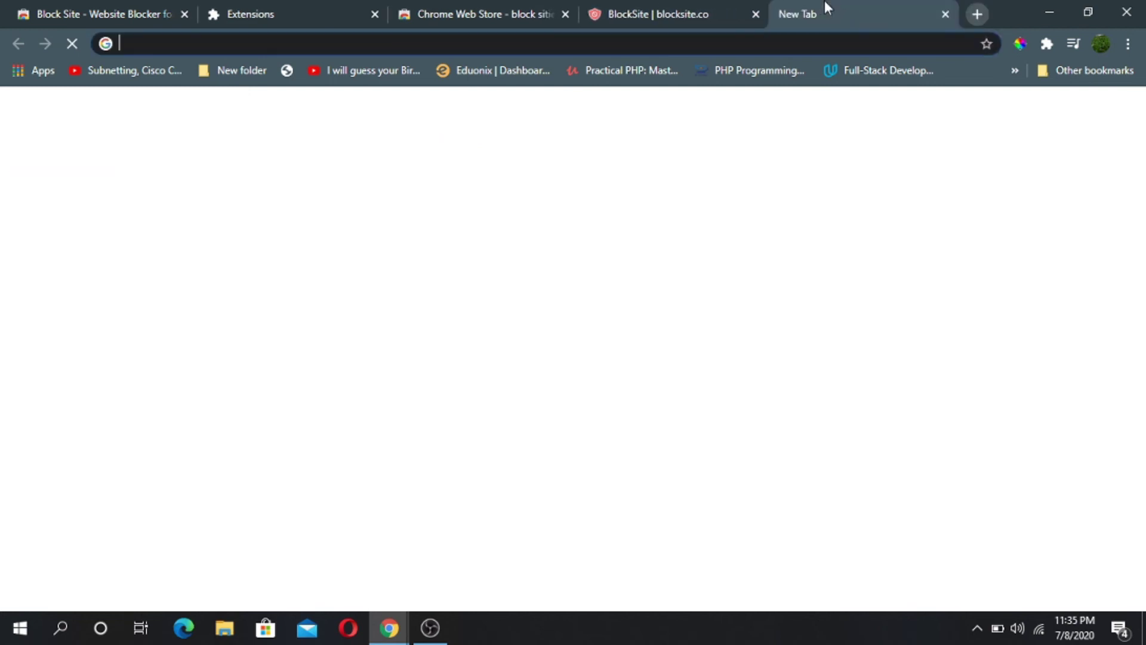
pyautogui.write('fac')
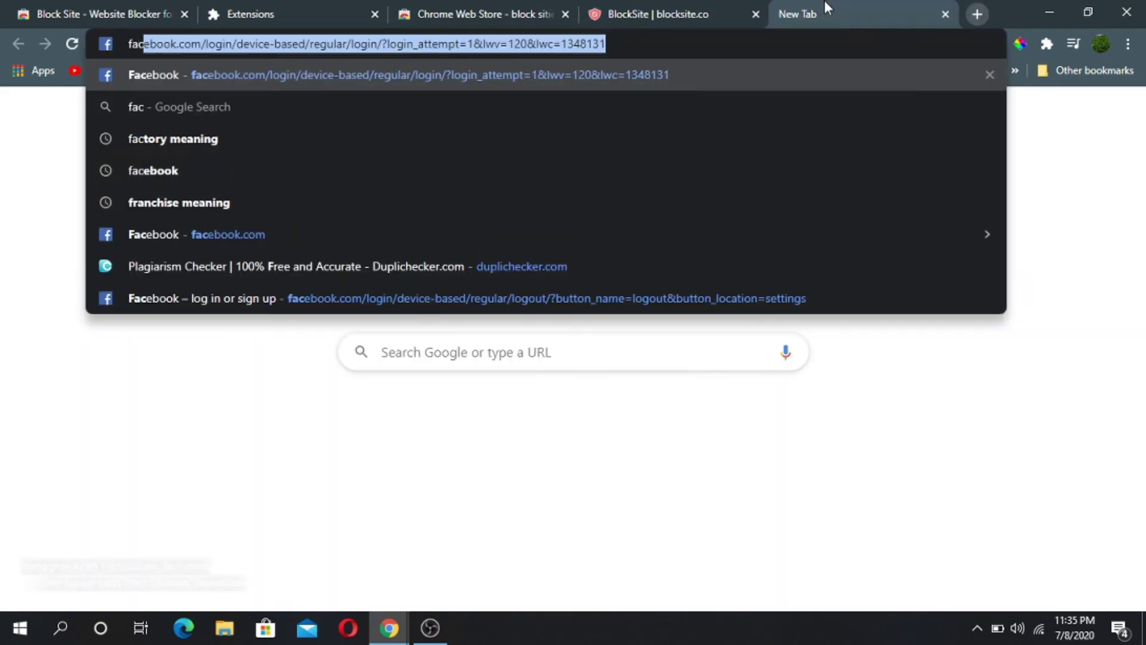
pyautogui.write('e')
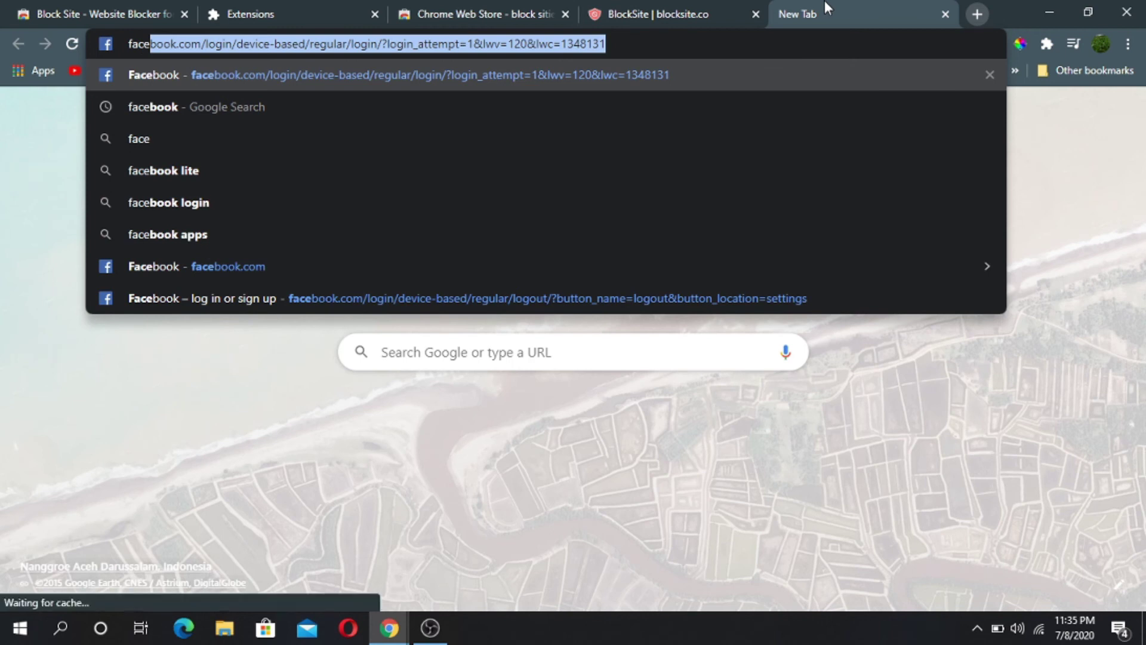
pyautogui.press('Return')
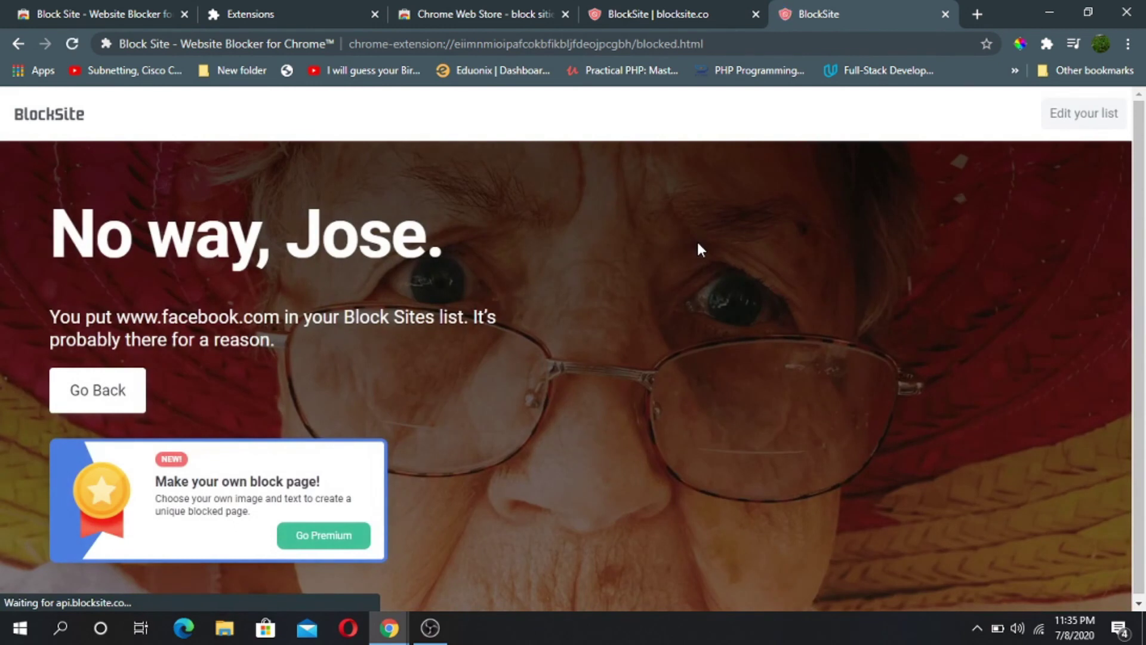
pyautogui.scroll(-1, 1144, 359)
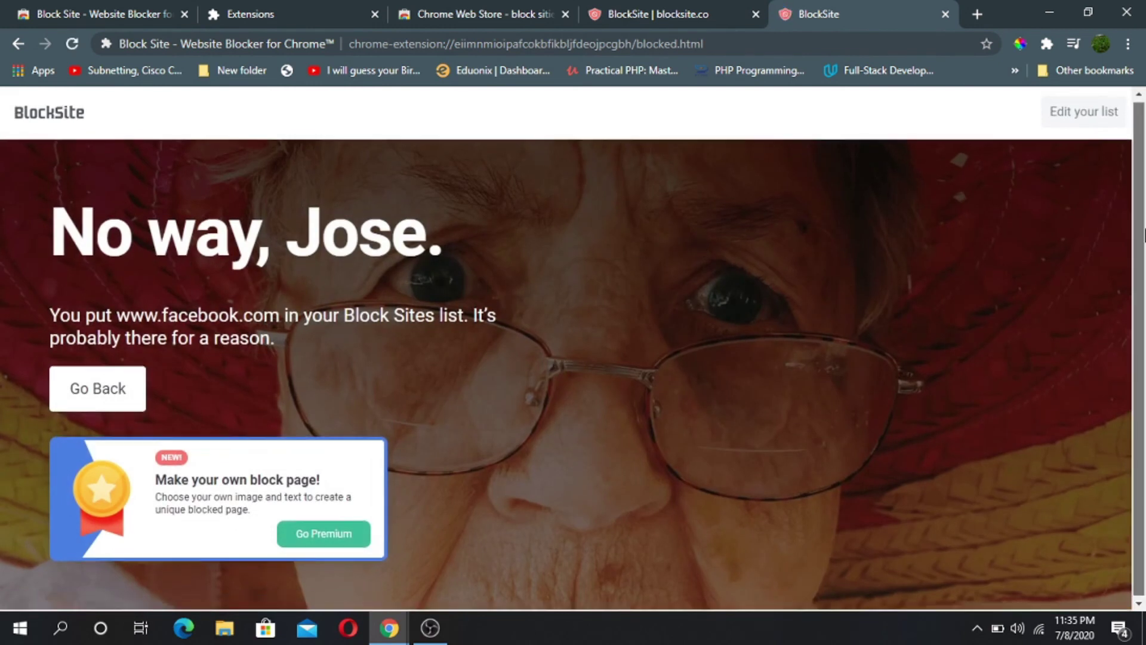